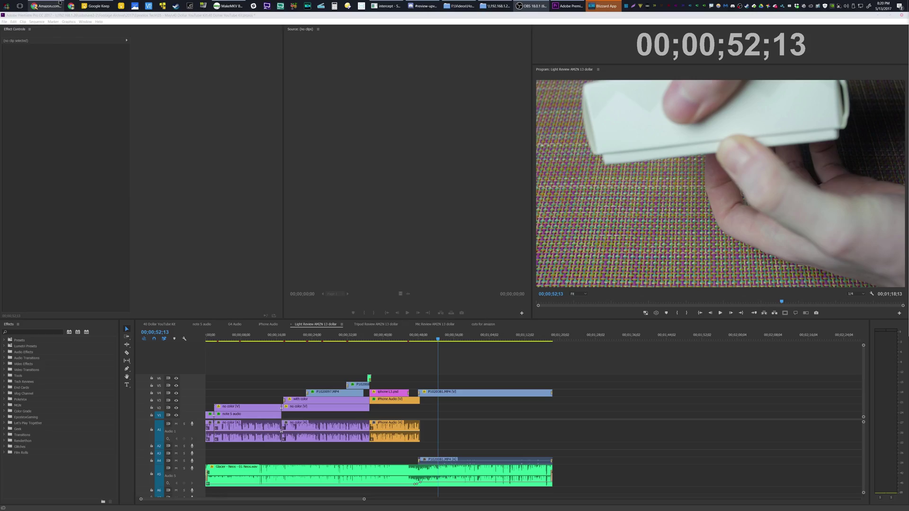
Review the Amazon page, then check the Tripod Review sequence at 00;00;21;05 and 00;00;29;23
click(59, 3)
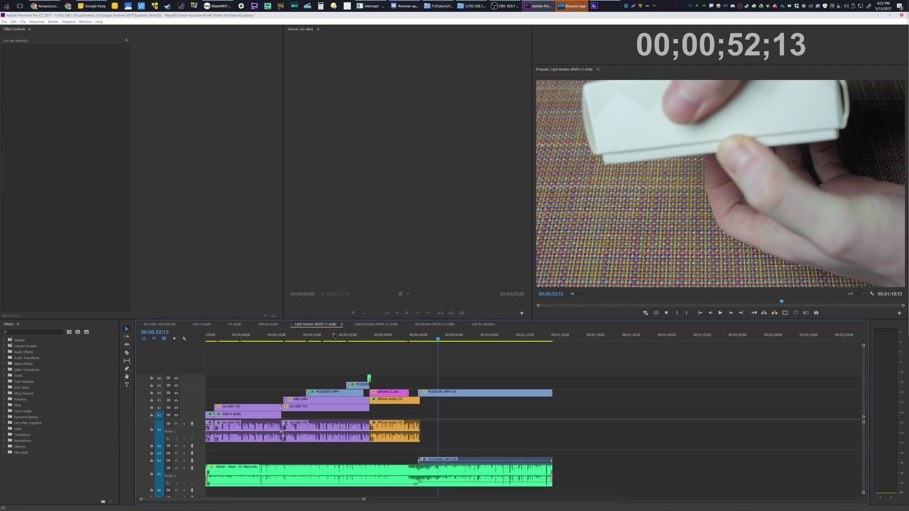
click(147, 325)
key(backslash)
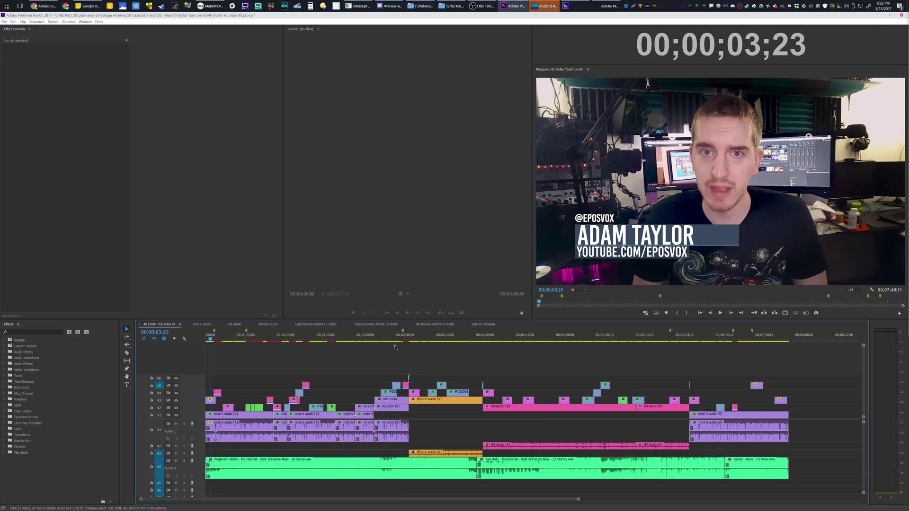
click(376, 325)
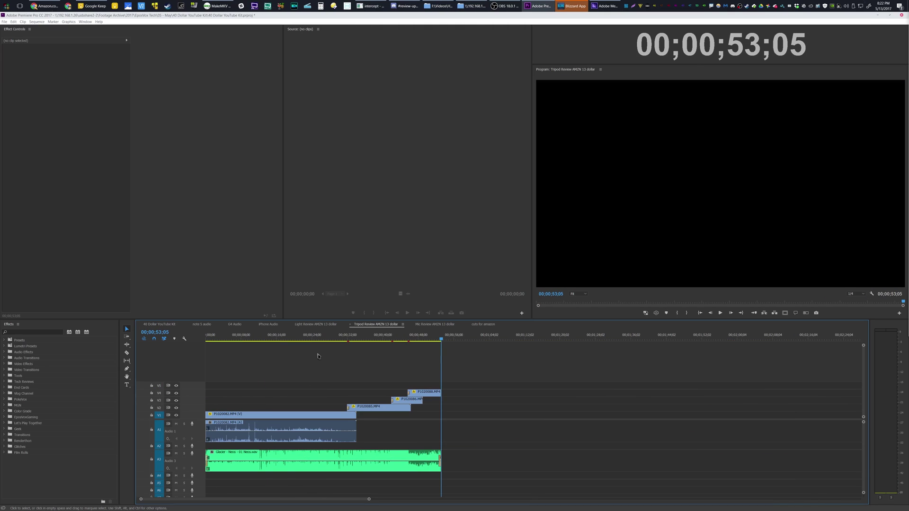
click(300, 341)
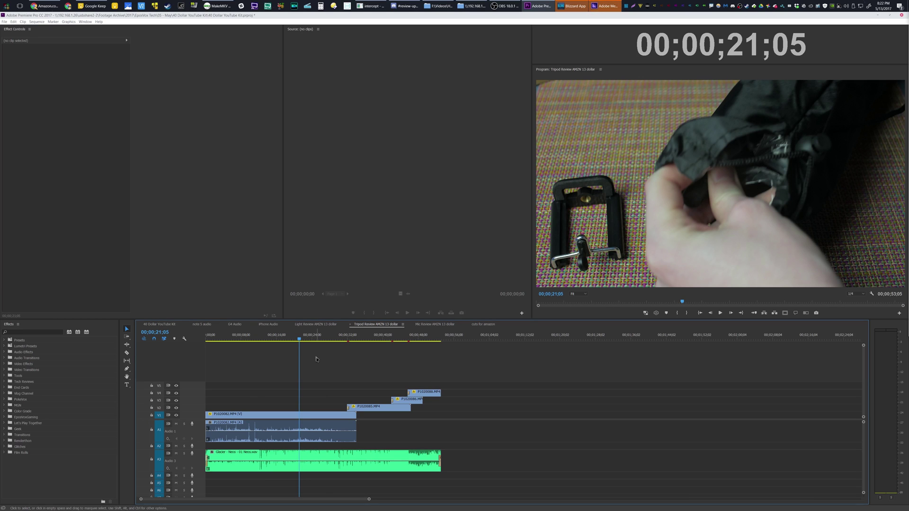
click(337, 339)
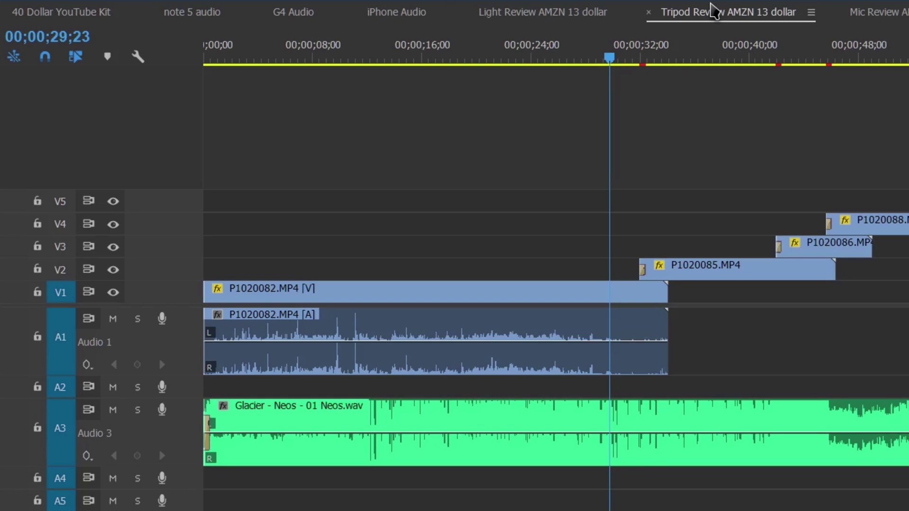
Return to the Tripod Review AMZN 13 dollar sequence and start a new sequence with Ctrl+N
click(82, 13)
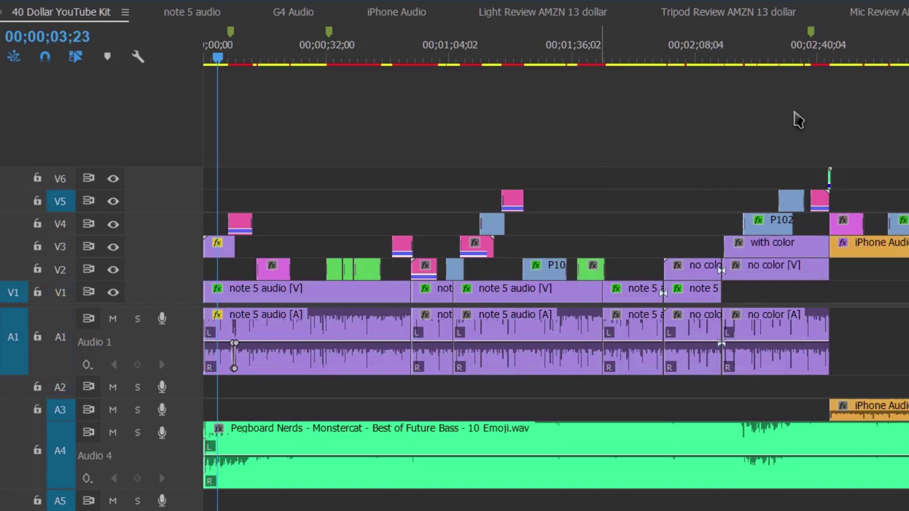
click(725, 14)
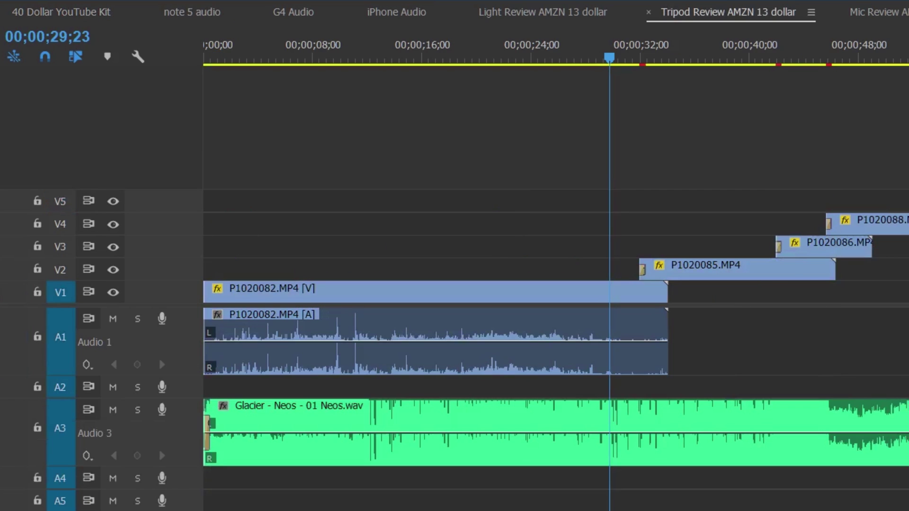
key(ctrl+n)
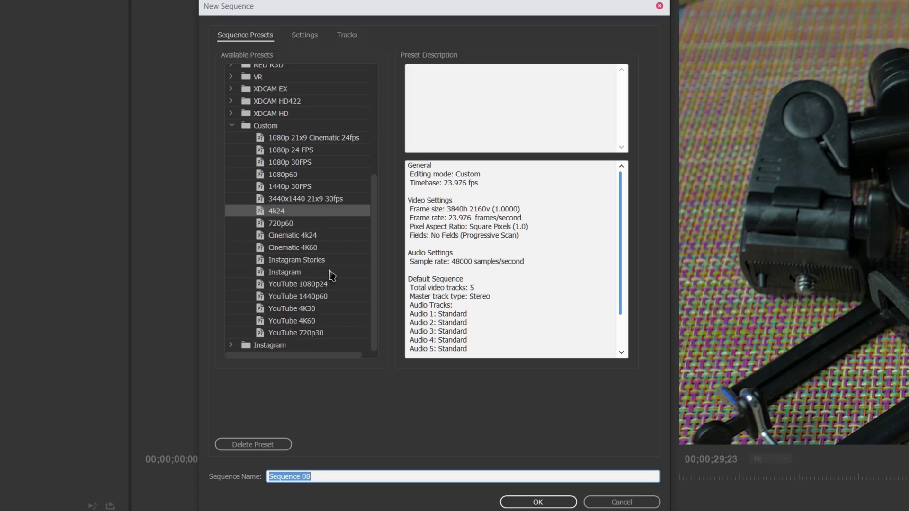
Change the frame size from 3840 to 480 x 270, disable Maximum Bit Depth, and begin saving a preset
click(304, 35)
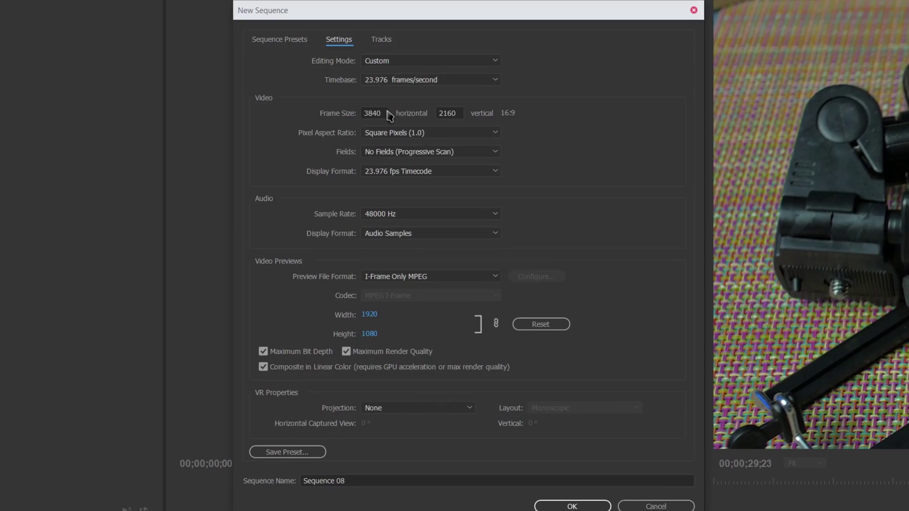
double_click(382, 113)
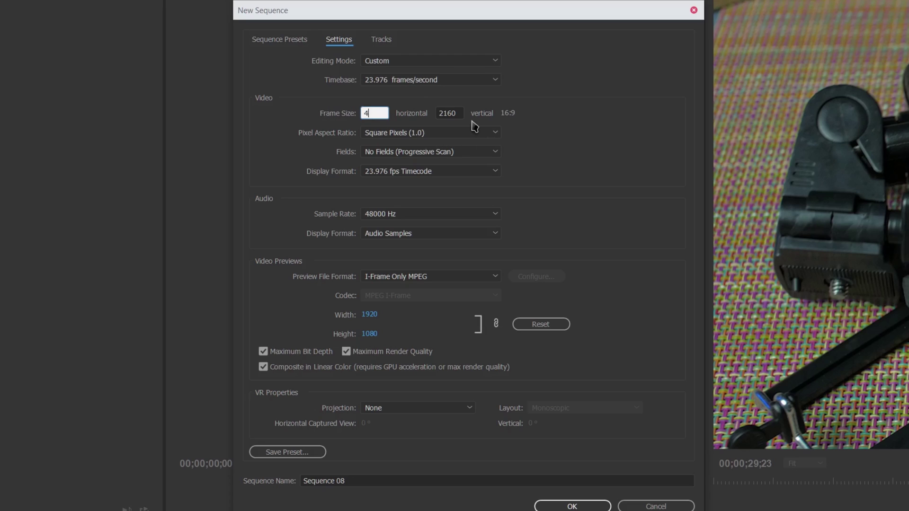
click(456, 114)
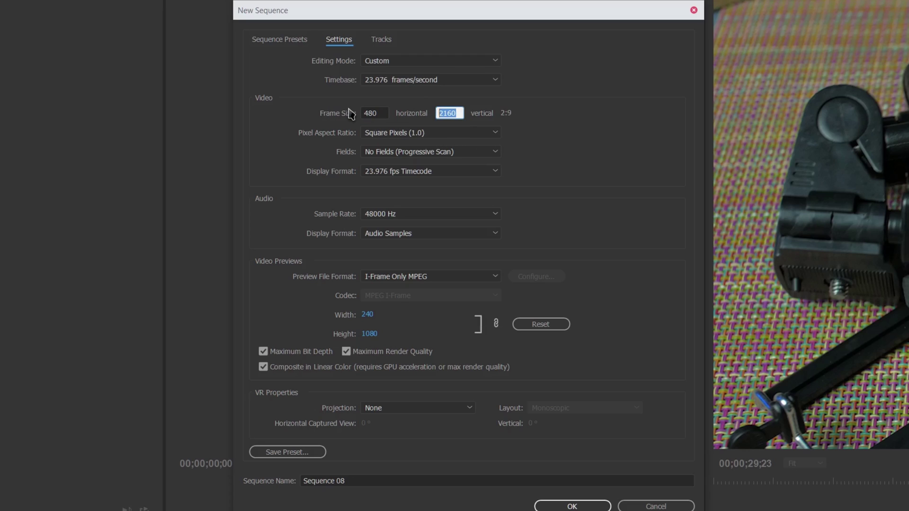
click(372, 112)
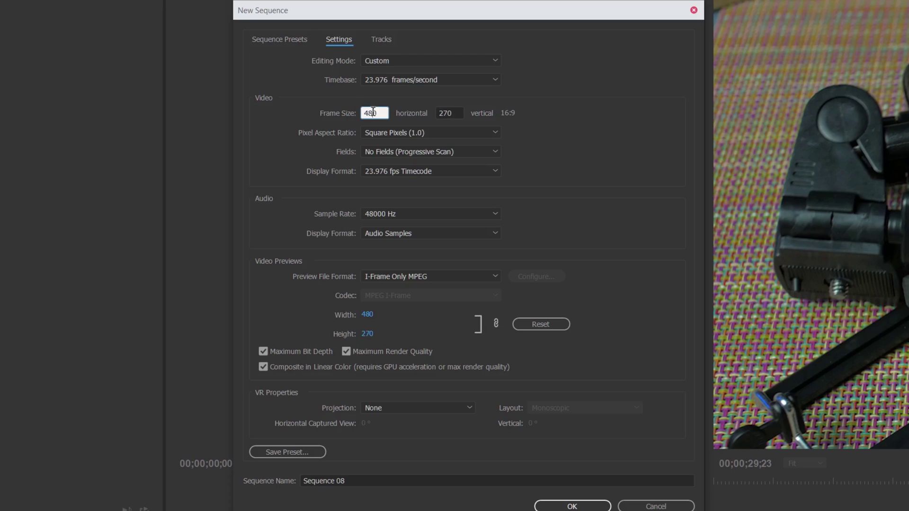
click(531, 120)
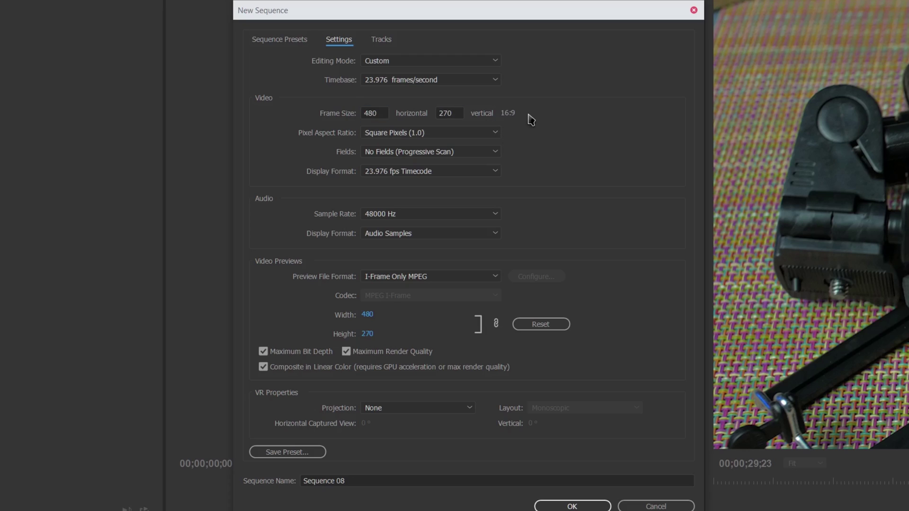
click(449, 112)
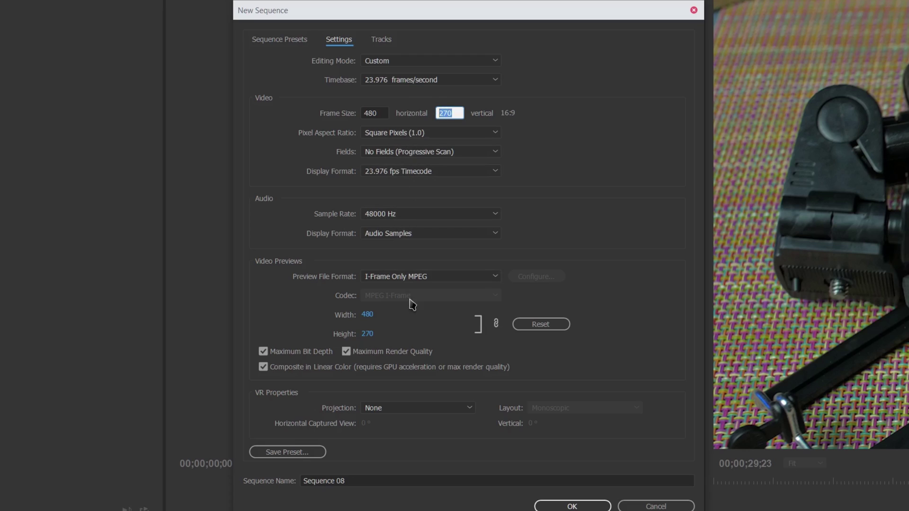
click(304, 354)
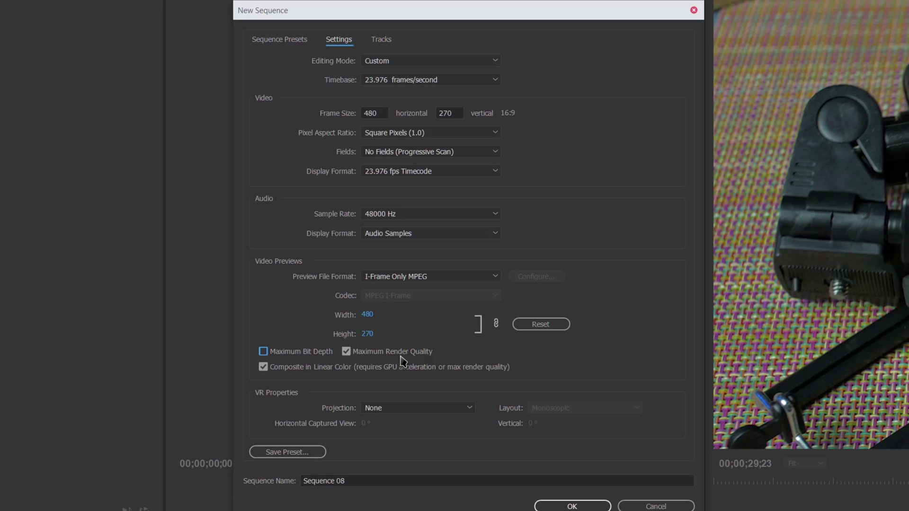
click(303, 455)
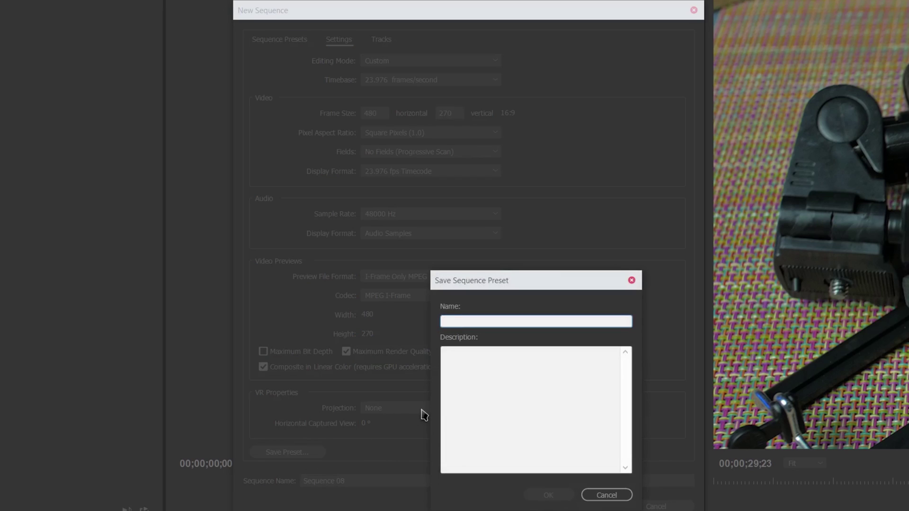
Save the preset as 'Amazon', then create the empty sequence named 'Tripod AMZN 2'
text(Amazon)
key(Return)
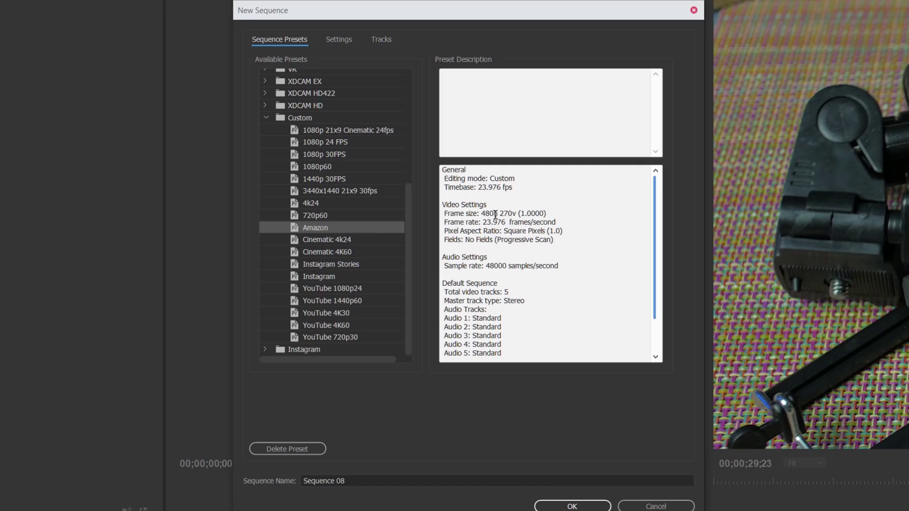
click(366, 477)
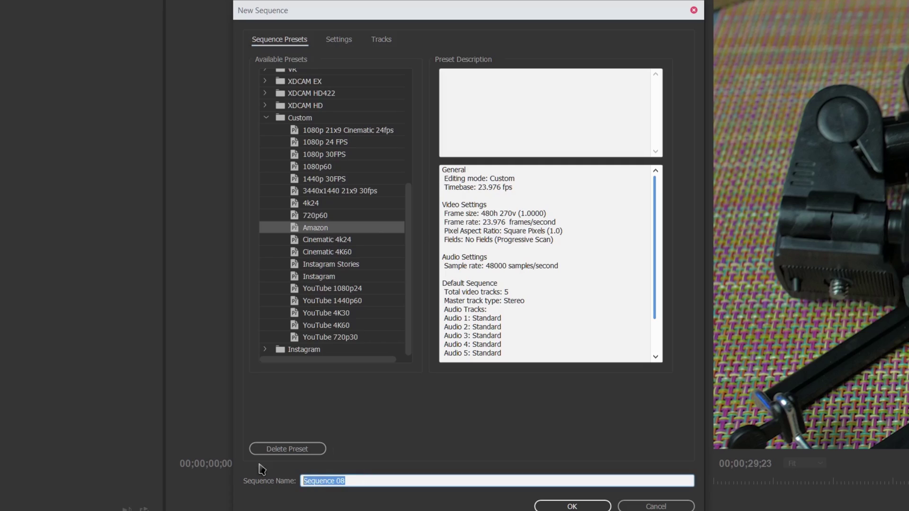
text(Tripod AMZ)
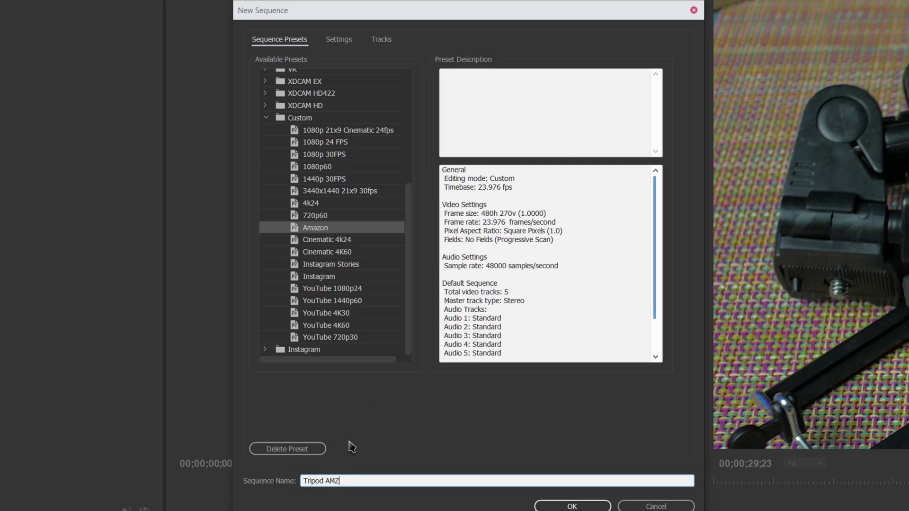
text(N 2)
key(Return)
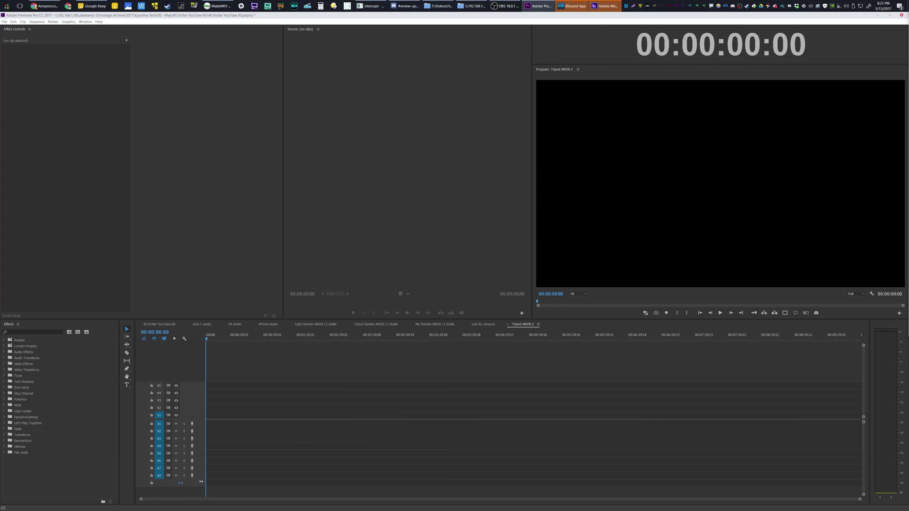
Drag the Tripod Review AMZN 13 dollar clip to the start of the Tripod AMZN 2 timeline
drag(805, 189, 272, 431)
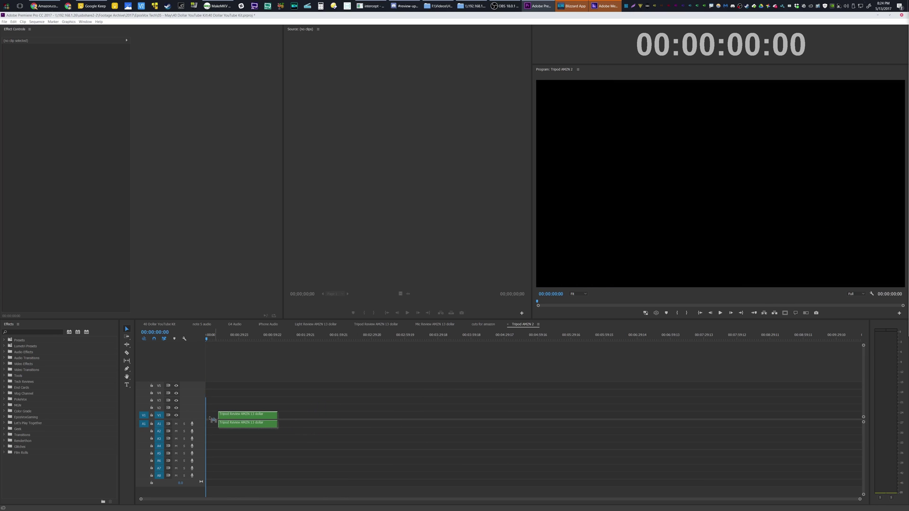
drag(212, 419, 208, 419)
double_click(201, 428)
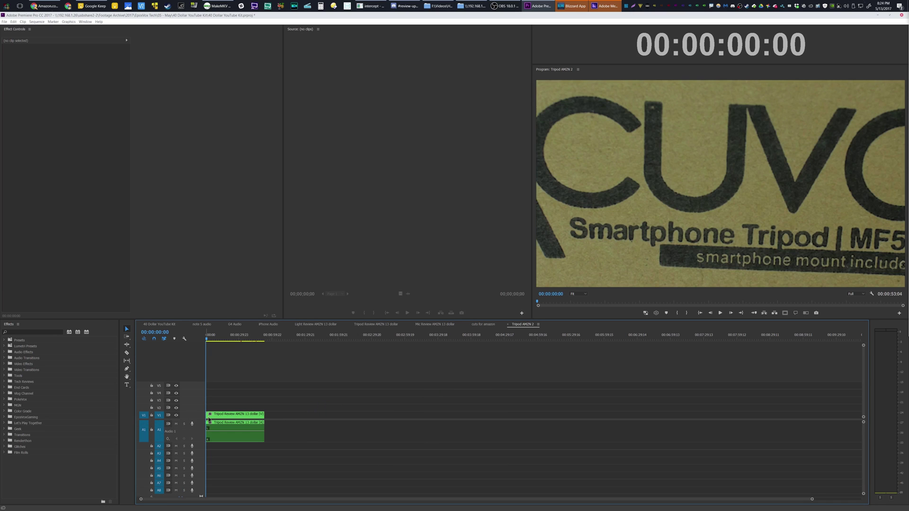
Inspect the clip at 00:00:33:03 and 00:00:24:14 and bring up its context menu
click(243, 337)
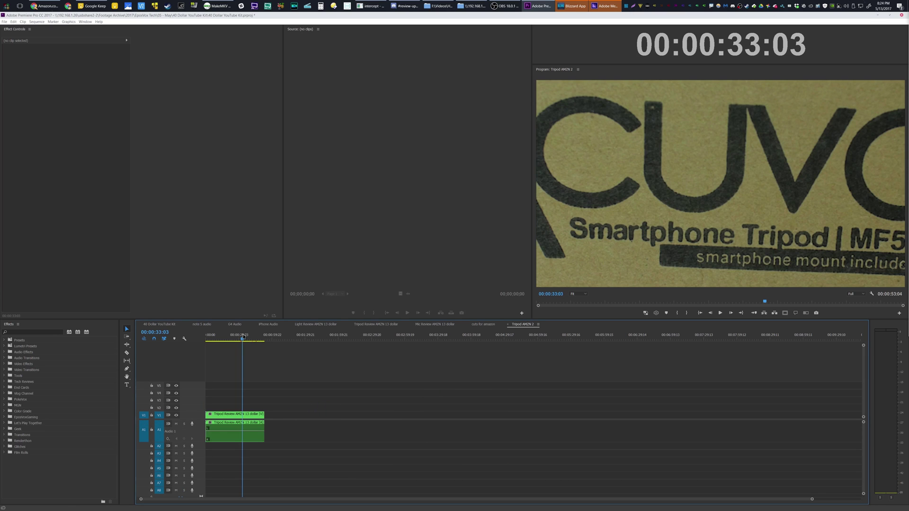
right_click(250, 412)
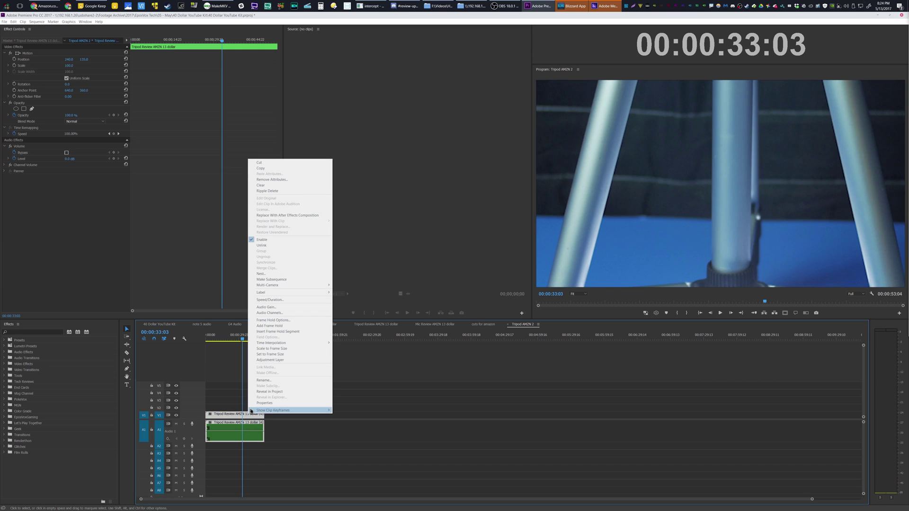
click(240, 378)
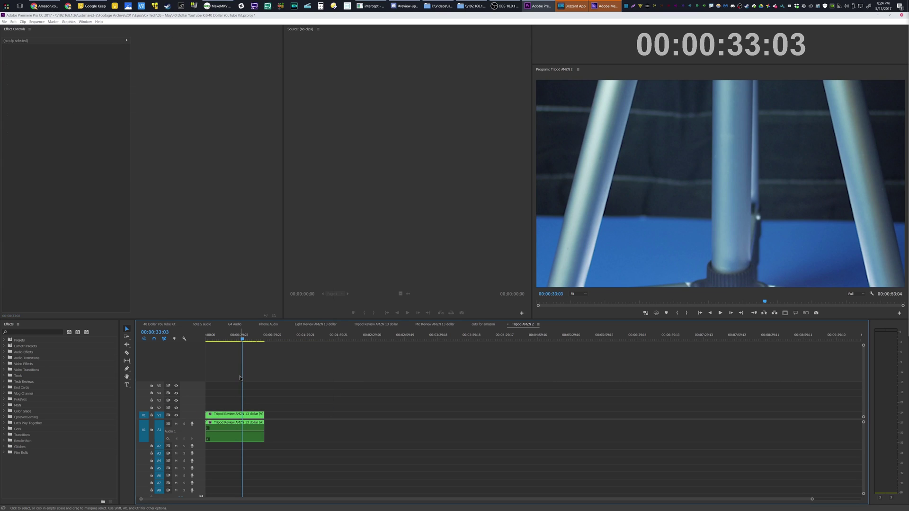
click(233, 337)
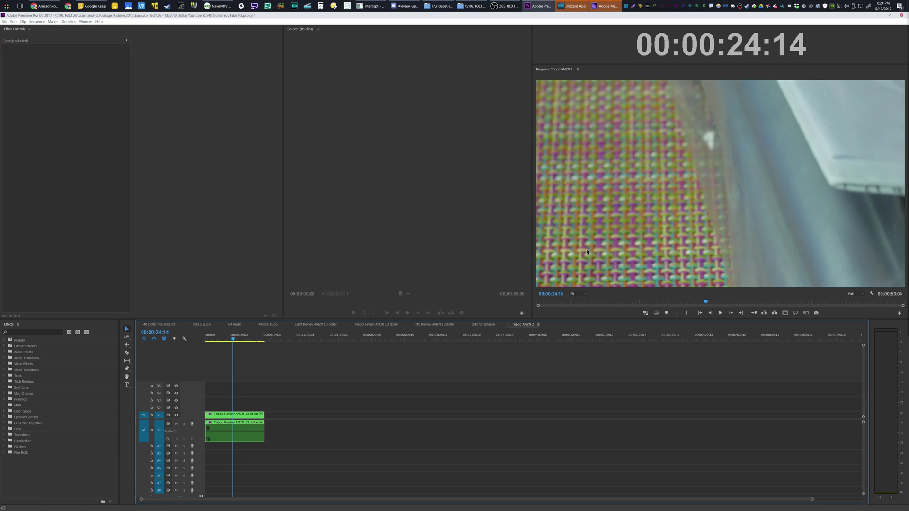
right_click(250, 414)
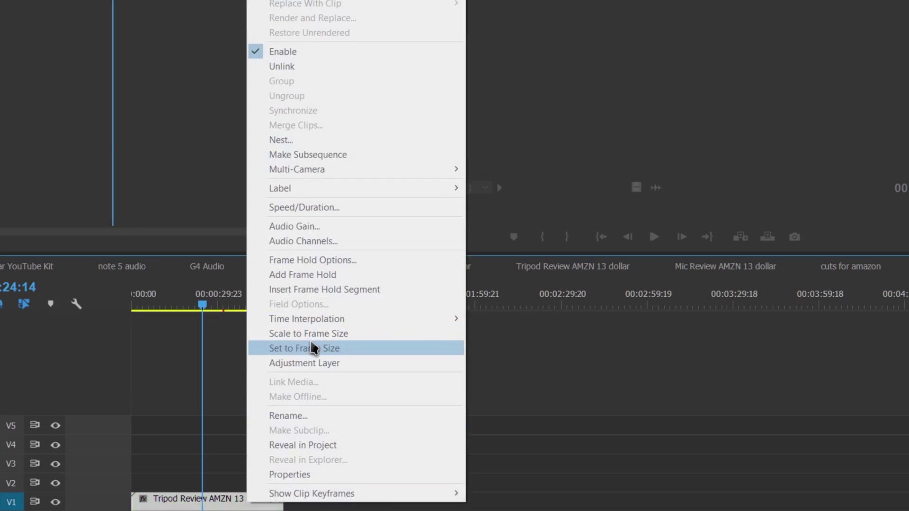
Set the tripod review clip to frame size, then scrub back to 00:00:13:15 and play briefly
click(313, 349)
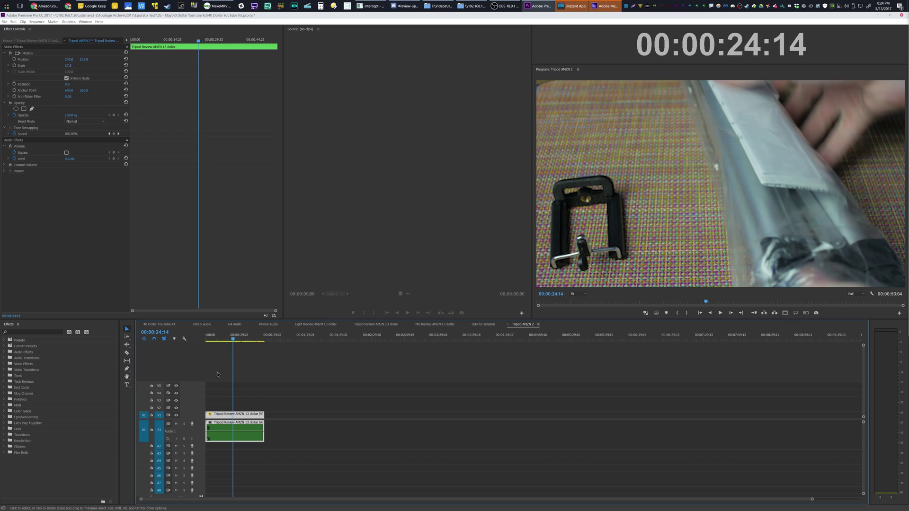
click(248, 301)
drag(251, 337, 221, 338)
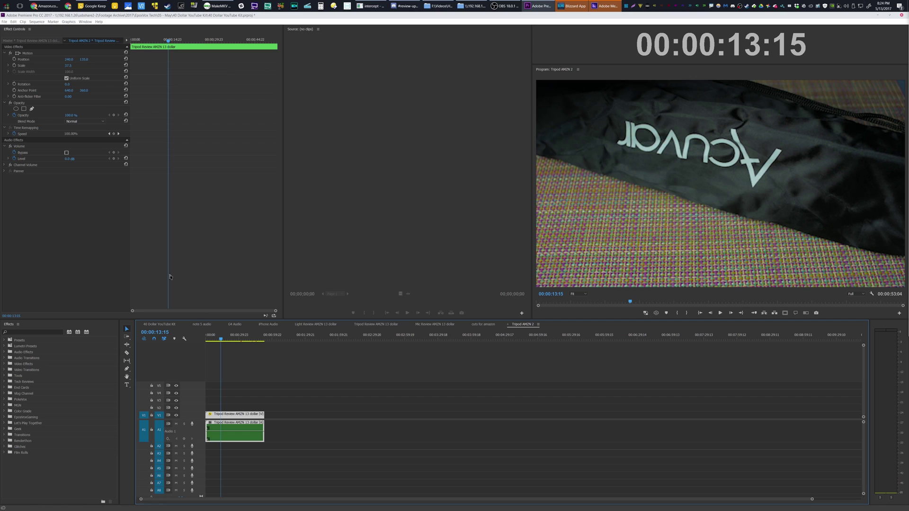
key(space)
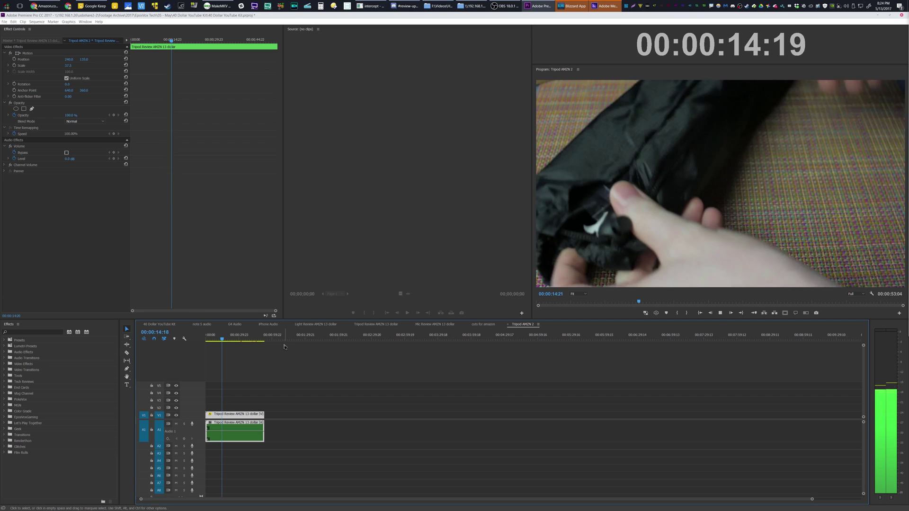
key(space)
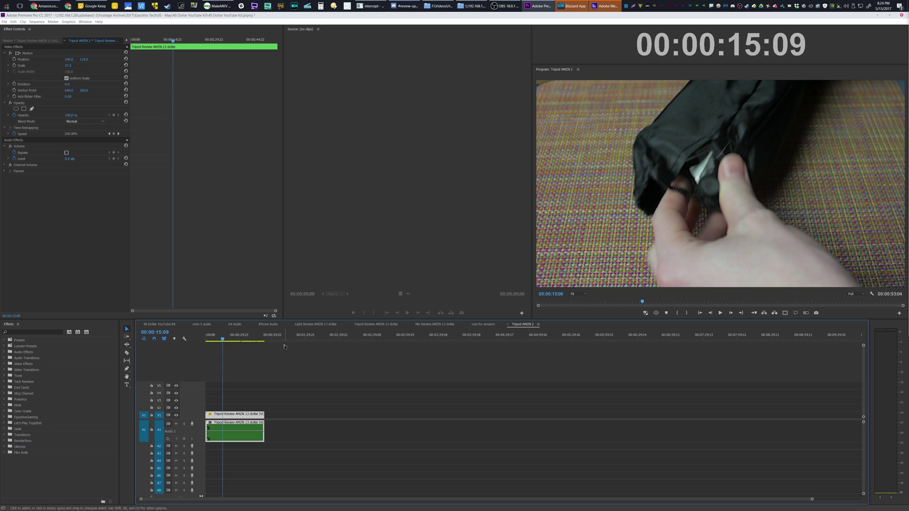
click(318, 359)
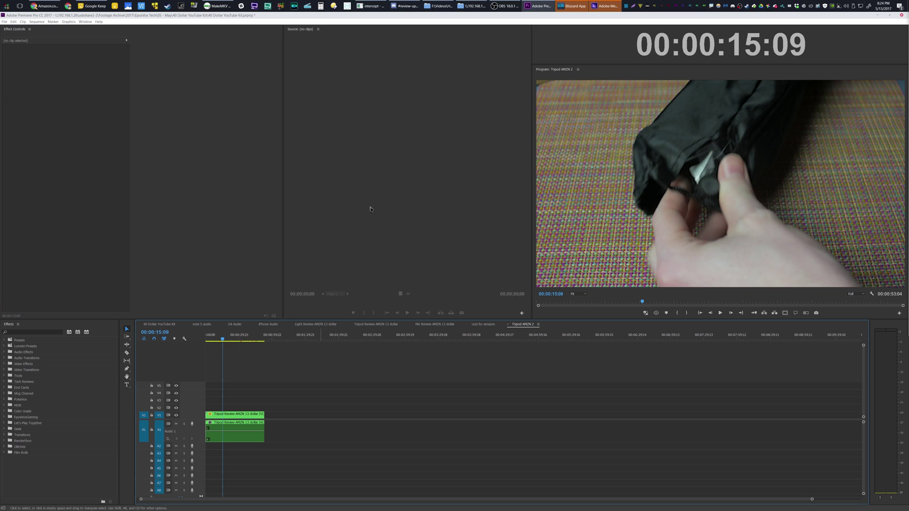
Open Export Settings with Ctrl+M and choose an Amazon H.264 preset
key(ctrl+m)
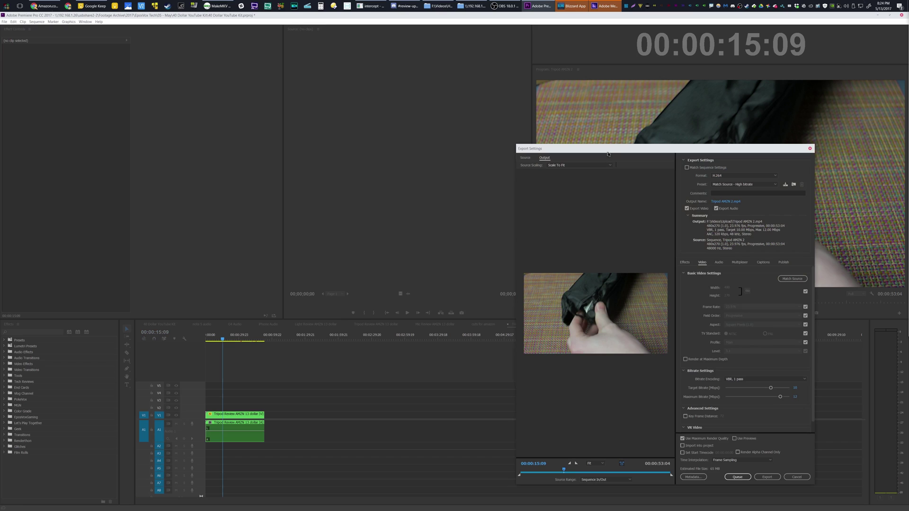
drag(608, 154, 417, 91)
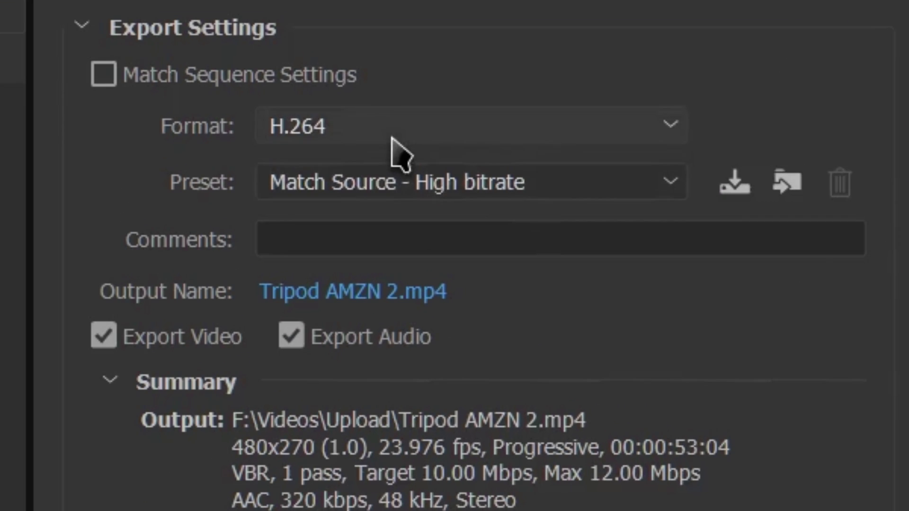
click(539, 121)
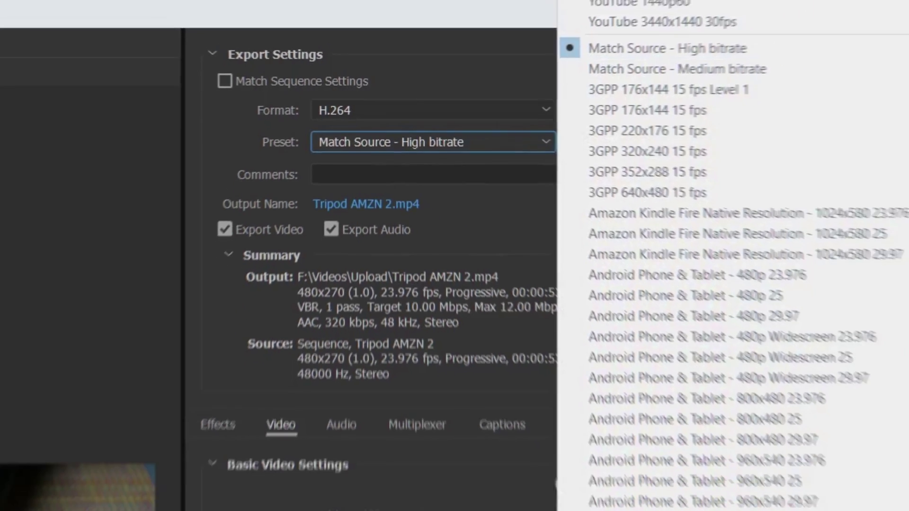
click(824, 9)
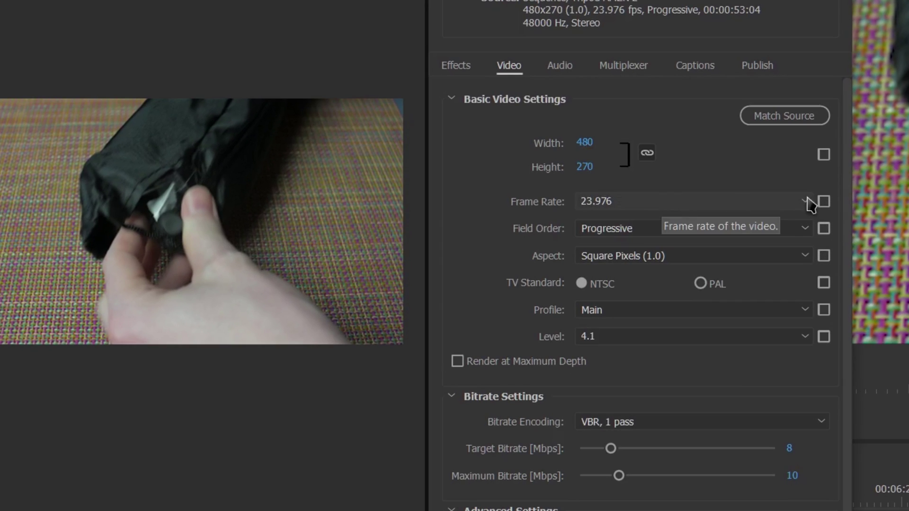
Toggle the frame rate match so the export stays editable at 23.976 fps
click(824, 201)
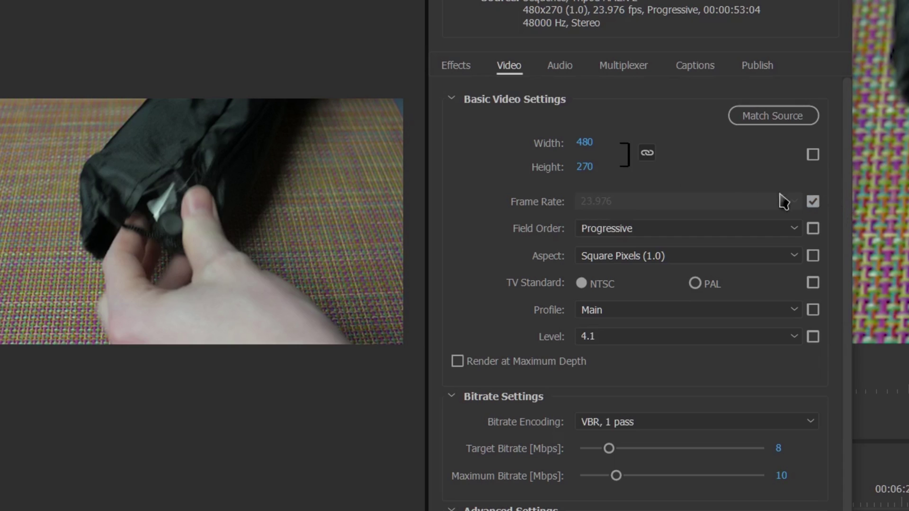
click(814, 202)
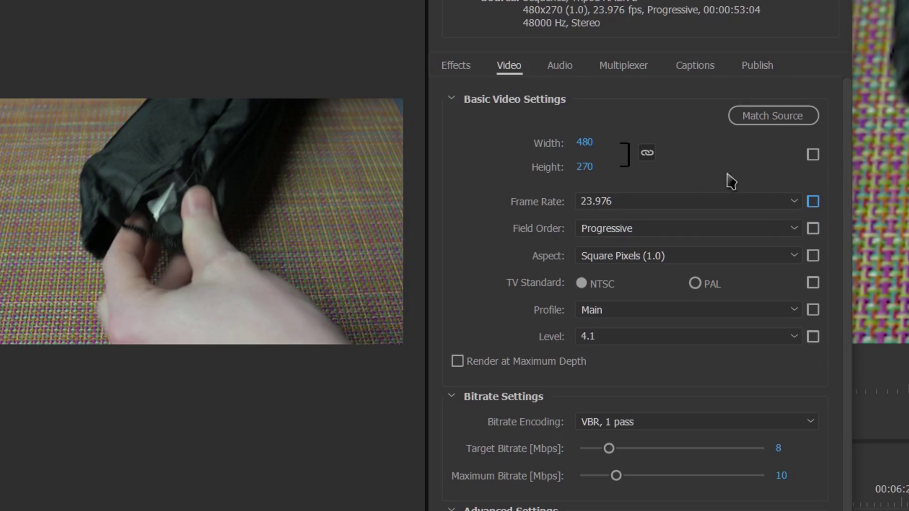
scroll(841, 439, down, 1)
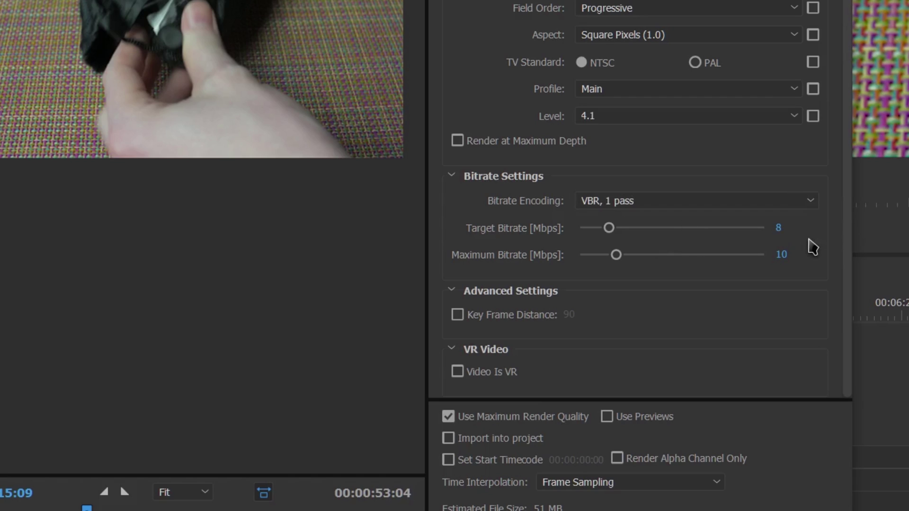
Set the target bitrate to 3 Mbps and the maximum bitrate to 8 Mbps
click(781, 229)
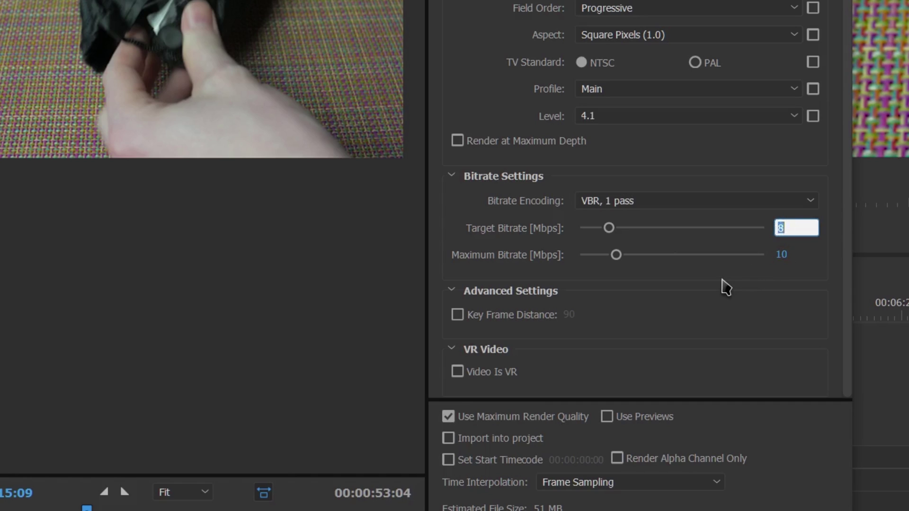
text(3)
click(784, 255)
key(Return)
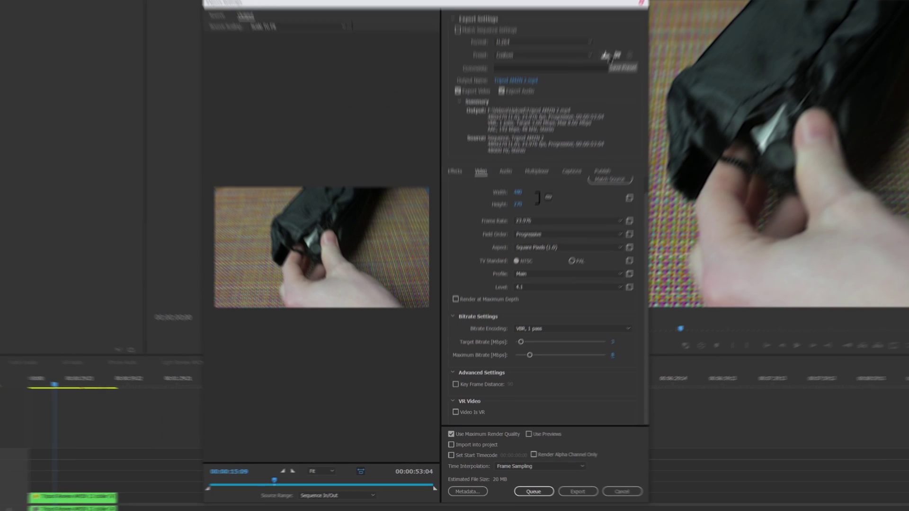
Save the current export settings as the preset 'AMAZON Review'
click(601, 63)
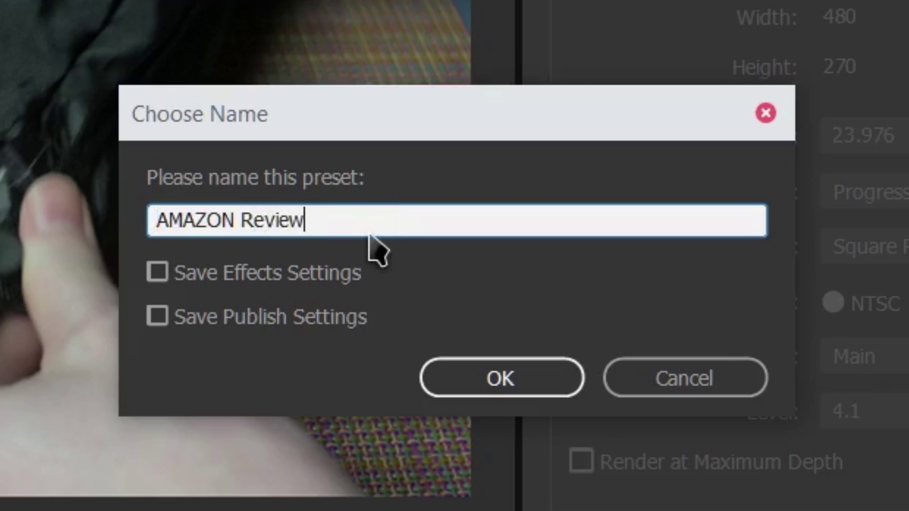
click(478, 381)
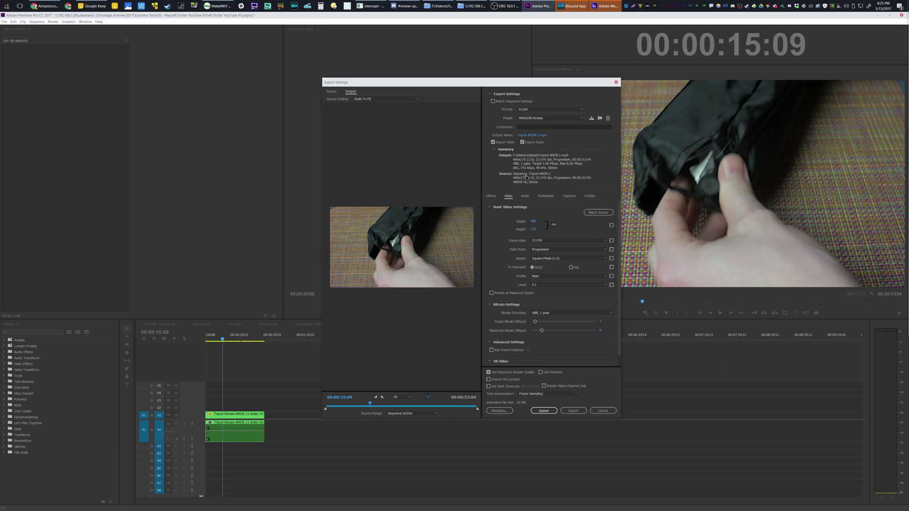